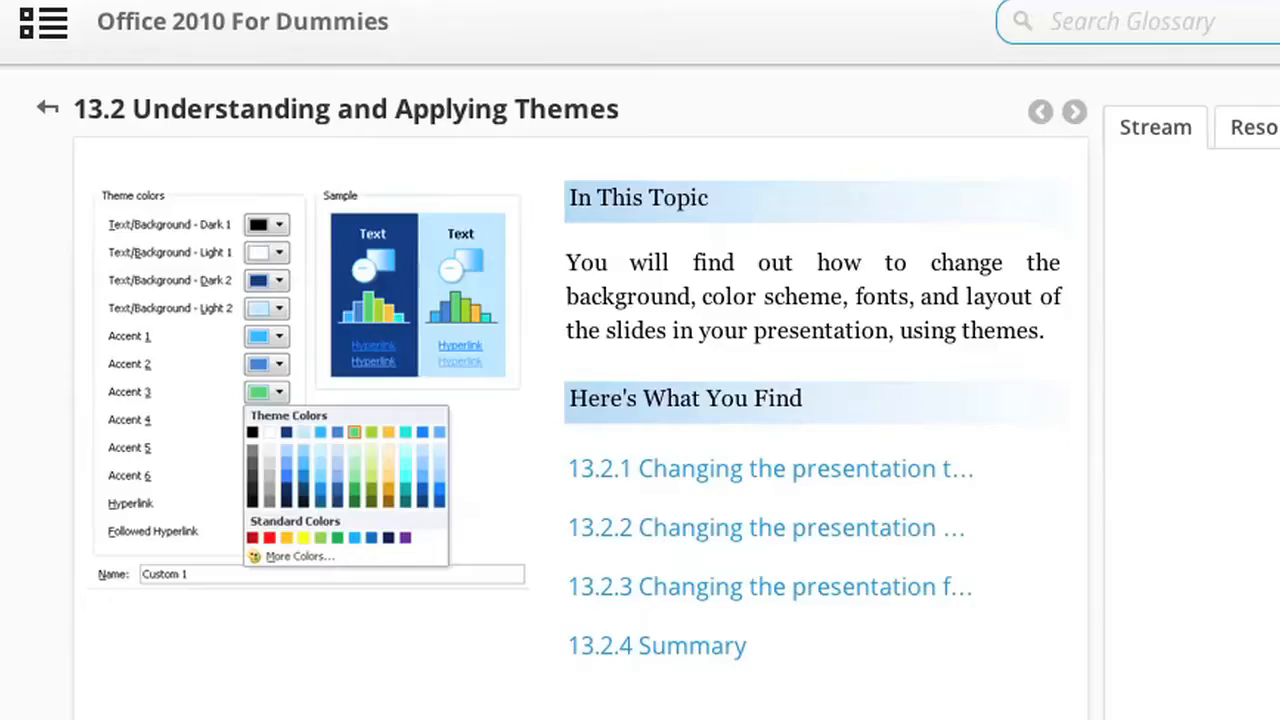
Advance from the 13.2 topic page to lesson 13.2.1 on changing the presentation theme.
{"action": "left_click", "coordinate": [1073, 111]}
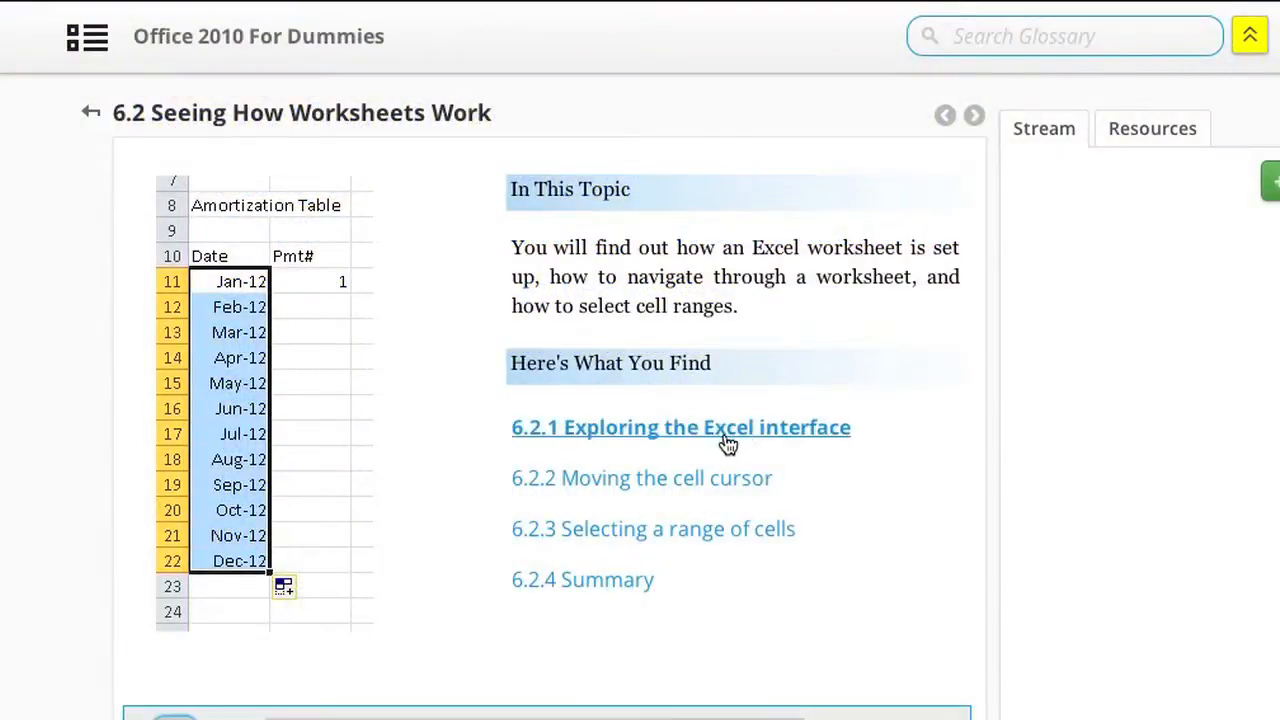
Open lesson 6.2.1 Exploring the Excel interface from the 6.2 topic list.
{"action": "left_click", "coordinate": [728, 437]}
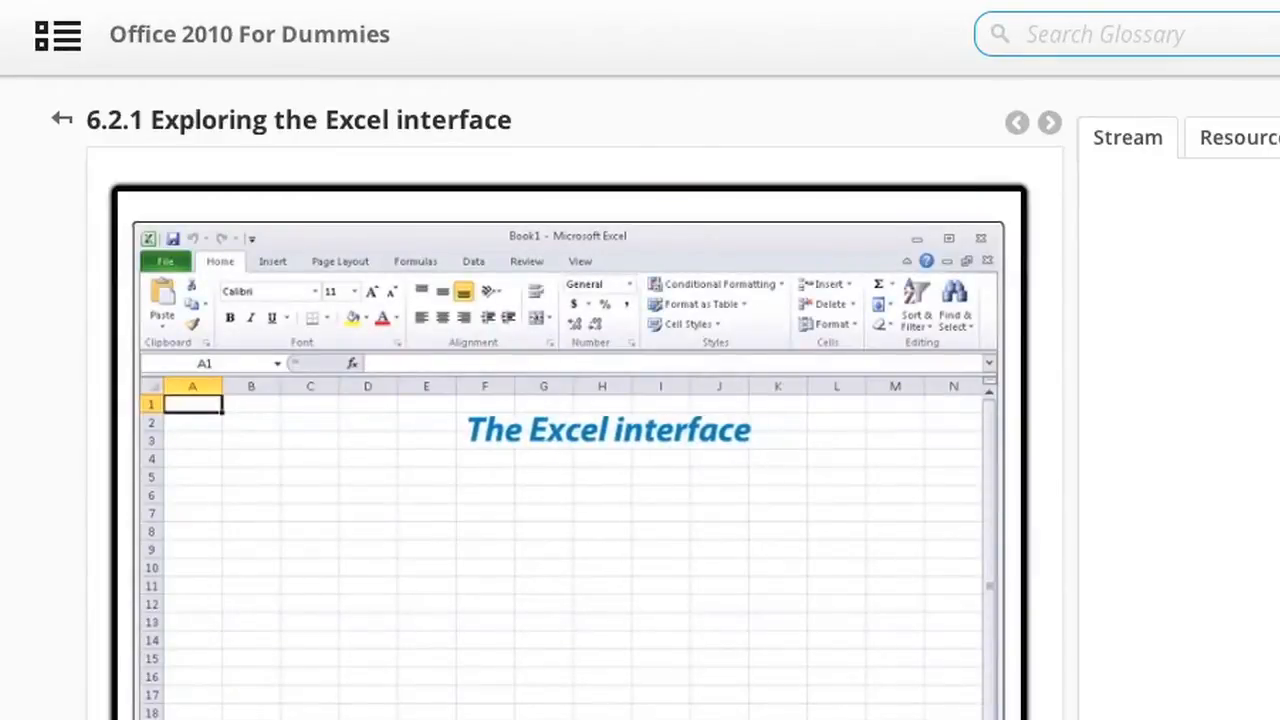